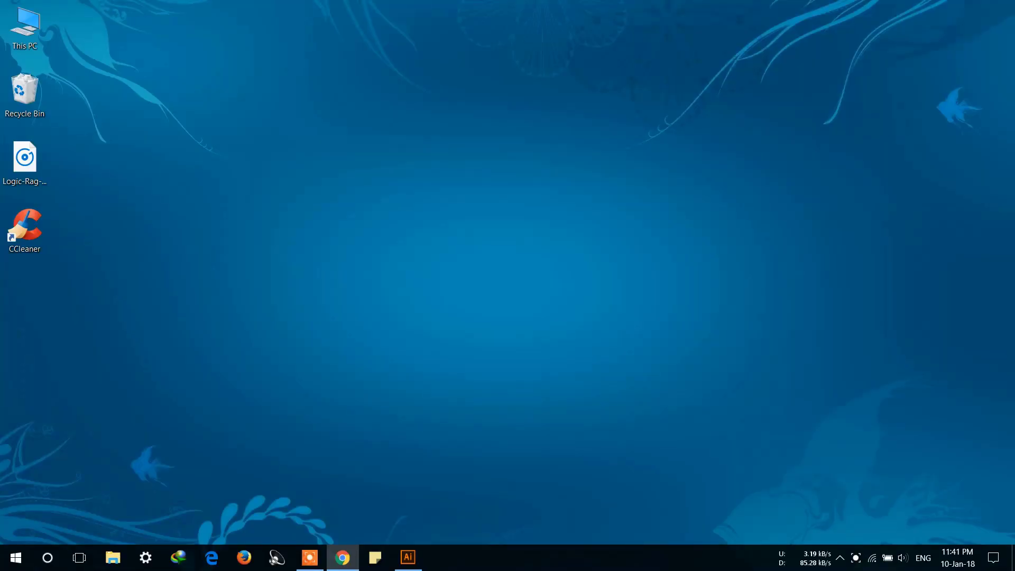
# Step: Open the AppData folder by entering 'appdata' in the Run dialog
pyautogui.click(408, 557)
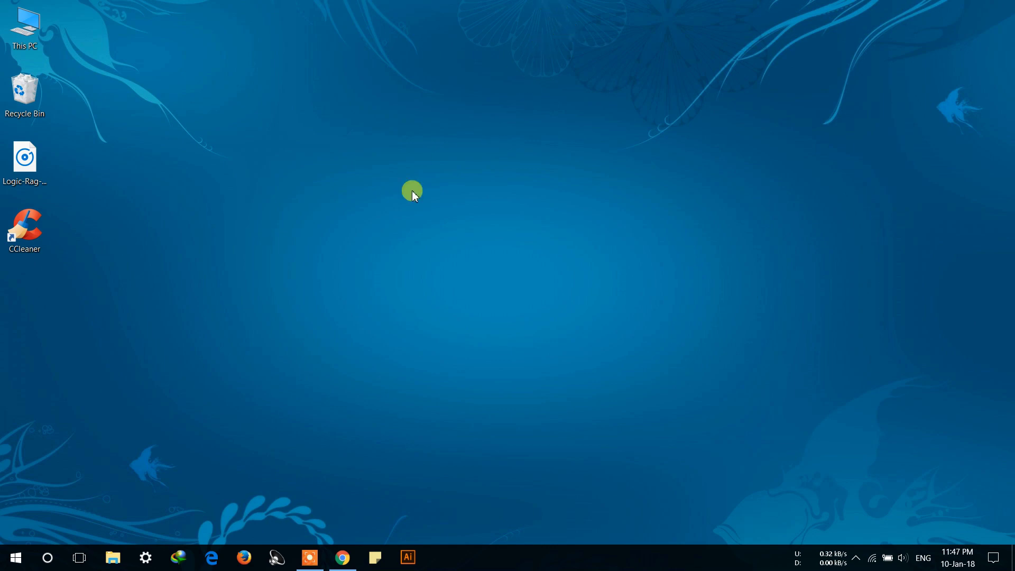
pyautogui.click(46, 559)
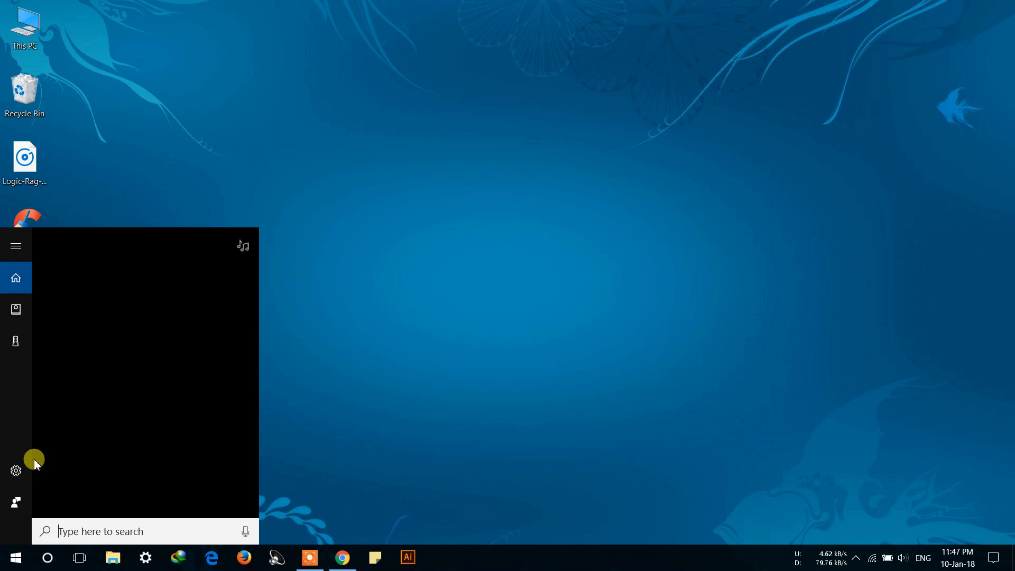
pyautogui.write('r')
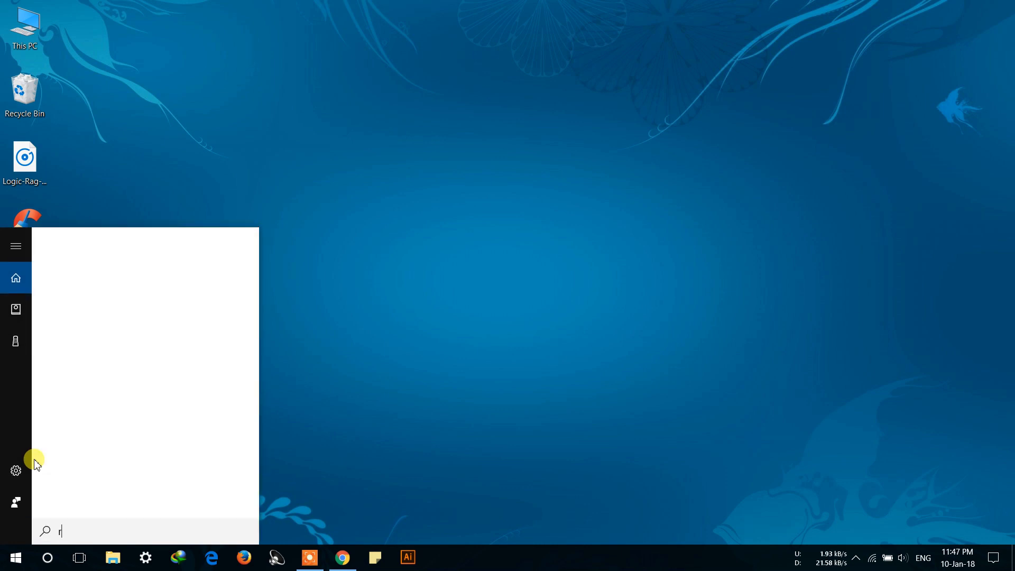
pyautogui.write('u')
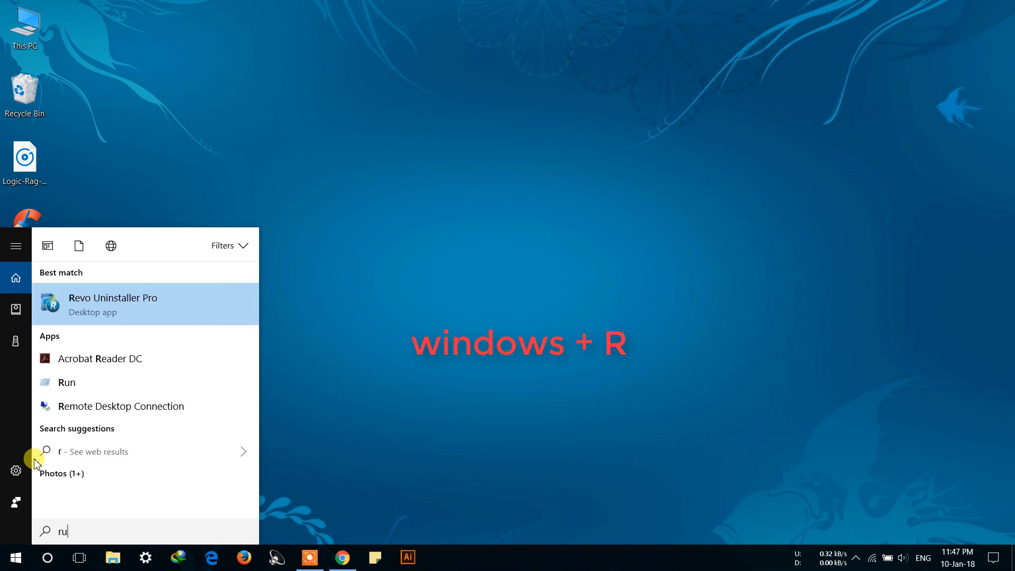
pyautogui.write('n')
pyautogui.press('Return')
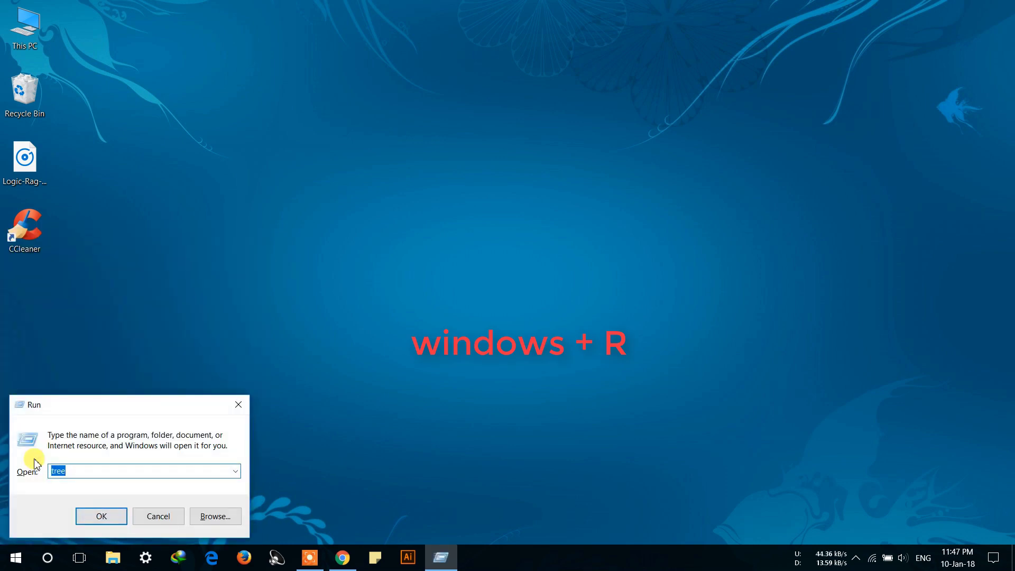
pyautogui.write('app')
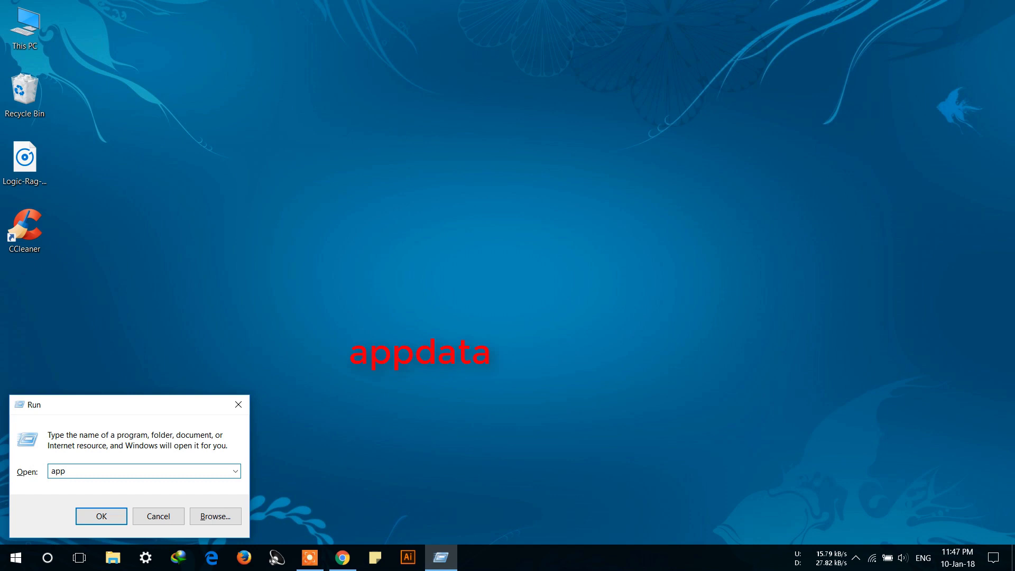
pyautogui.write('data')
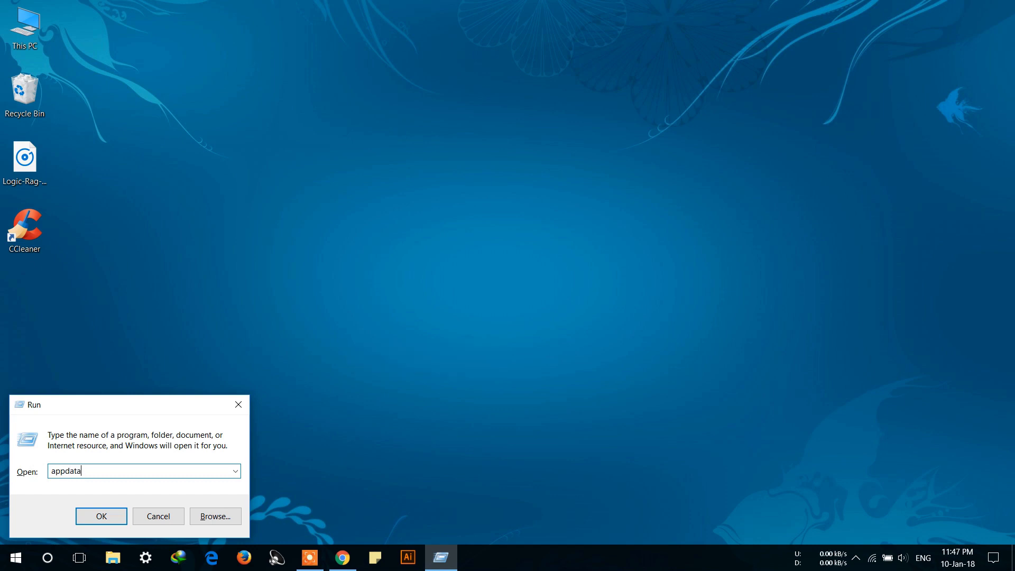
pyautogui.press('Return')
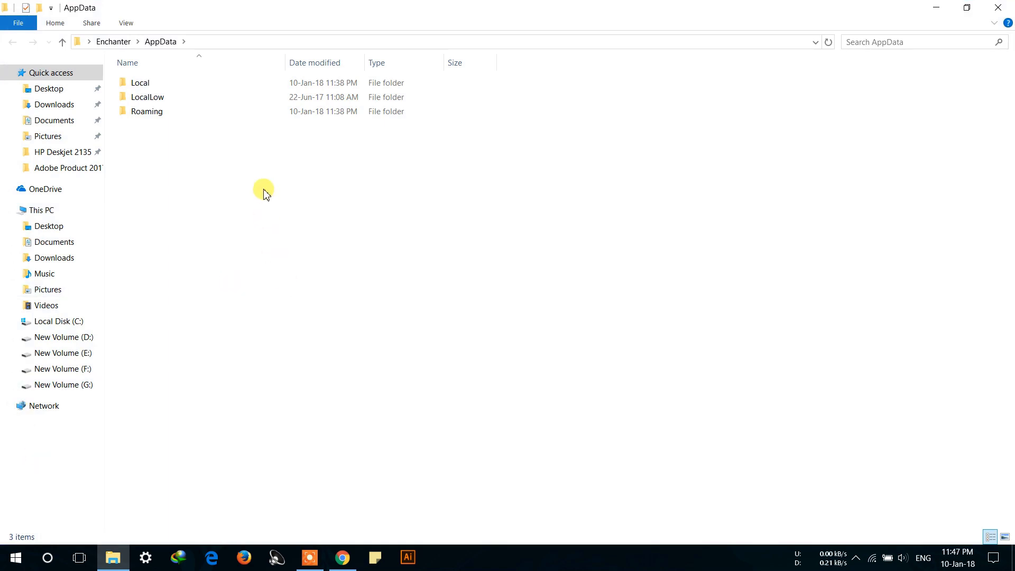
# Step: Navigate into the Roaming\Adobe folder
pyautogui.click(172, 115)
pyautogui.doubleClick(173, 115)
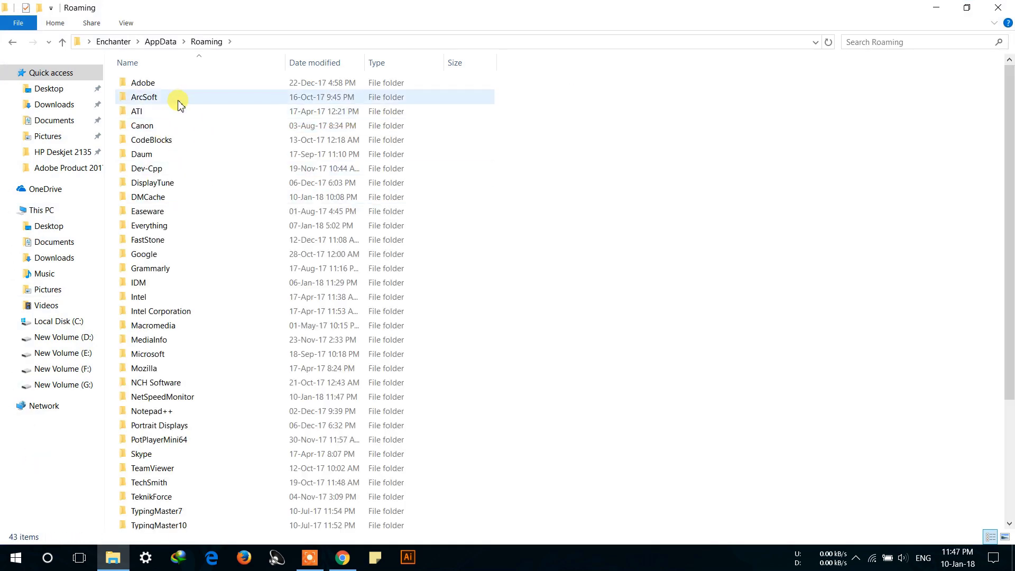
pyautogui.doubleClick(152, 82)
# Step: Rename the Adobe Illustrator folder to 'Adobe Illustrator.old'
pyautogui.rightClick(171, 125)
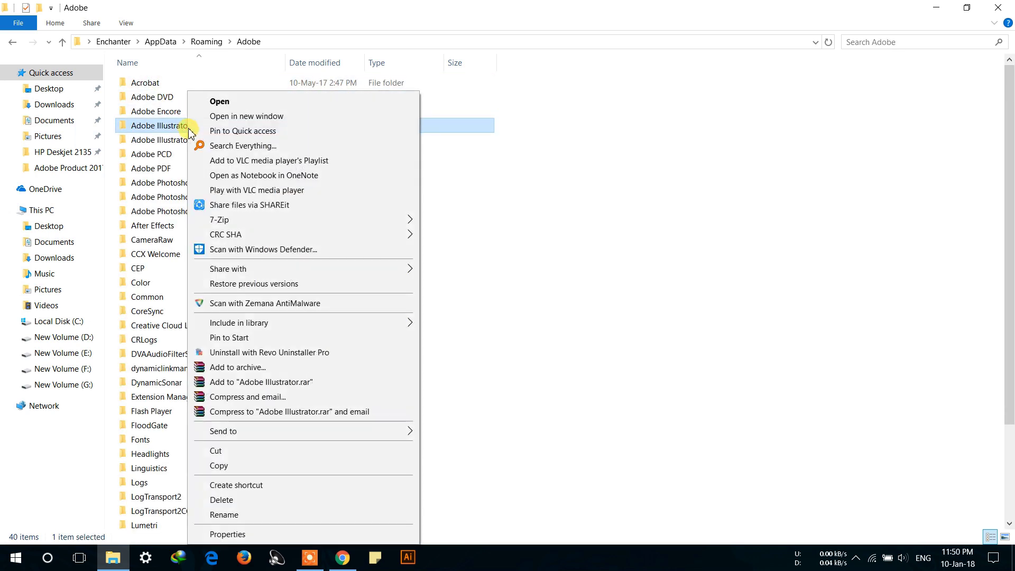
pyautogui.click(286, 513)
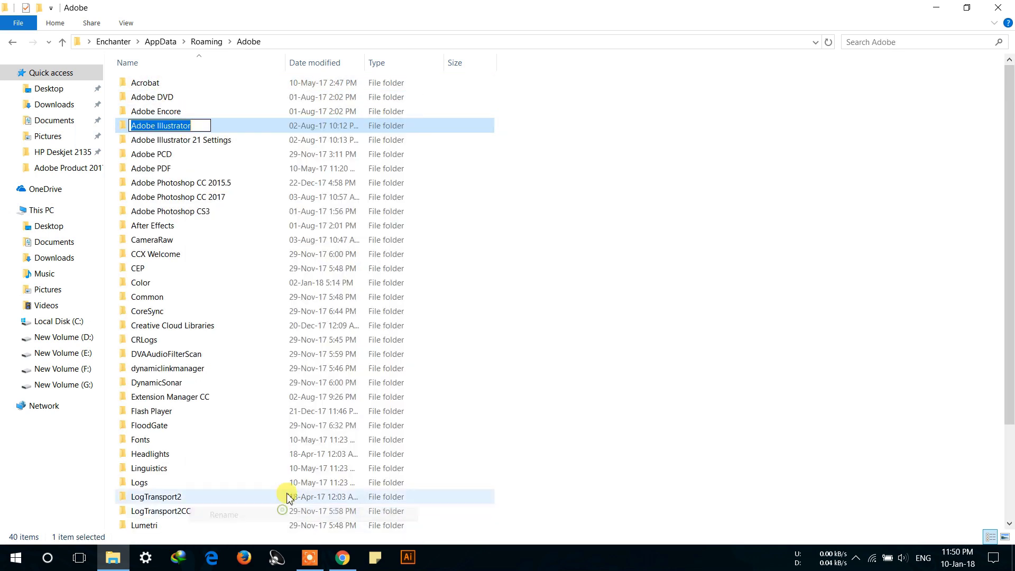
pyautogui.click(200, 127)
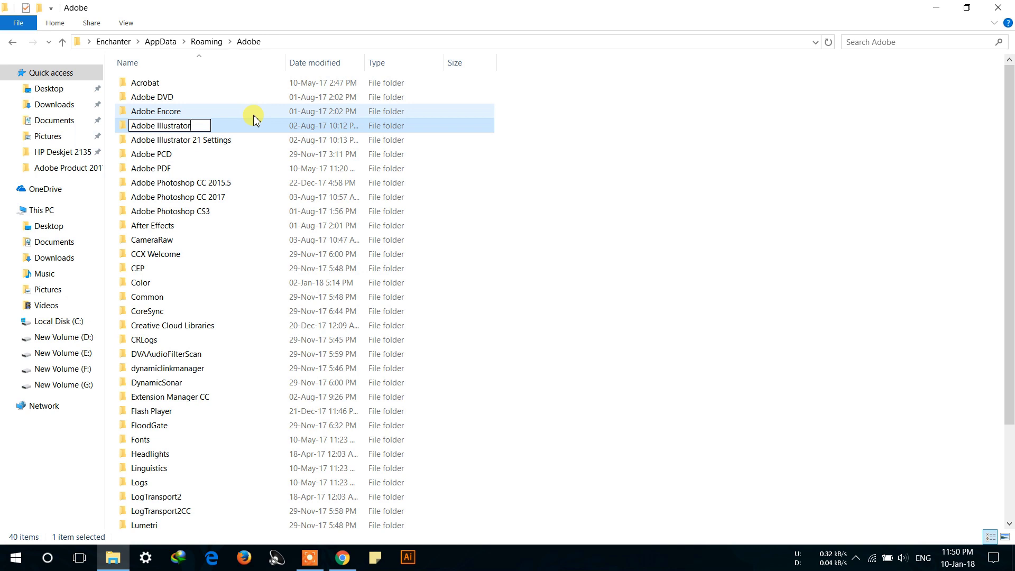
pyautogui.write('.')
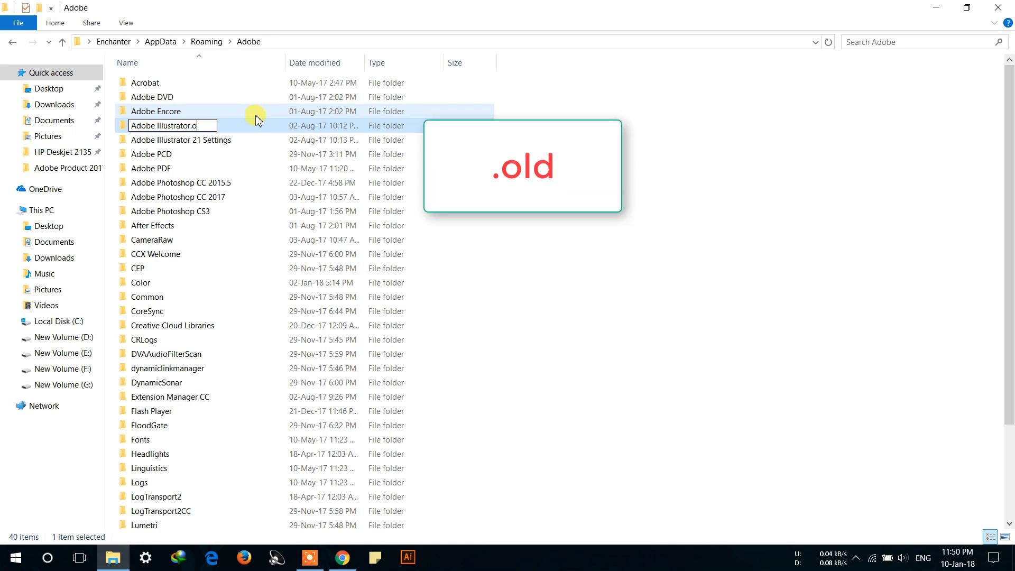
pyautogui.write('ol')
pyautogui.write('d')
pyautogui.press('Return')
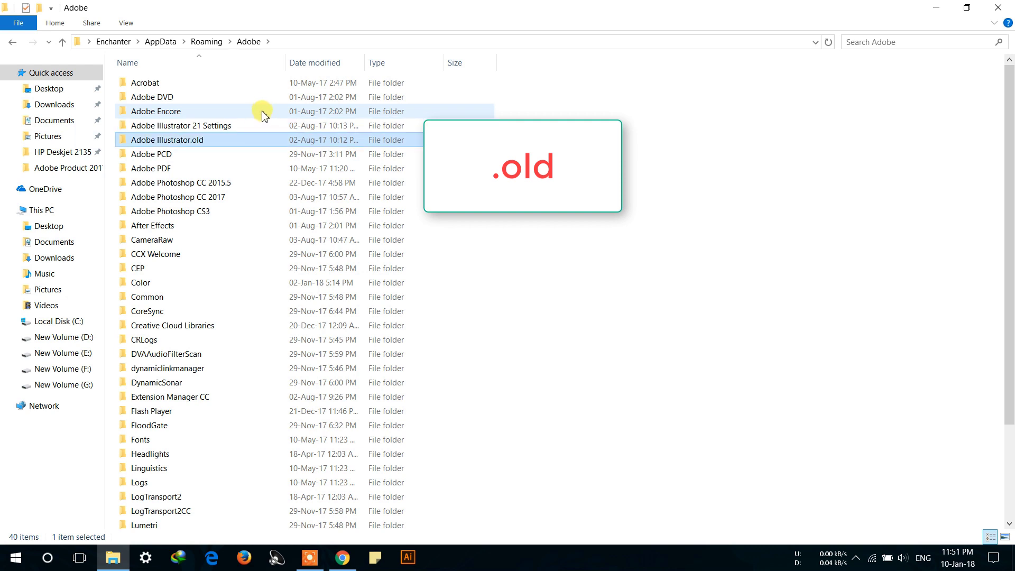
# Step: Append '.old' to the Adobe Illustrator 21 Settings folder name
pyautogui.click(240, 125)
pyautogui.rightClick(239, 125)
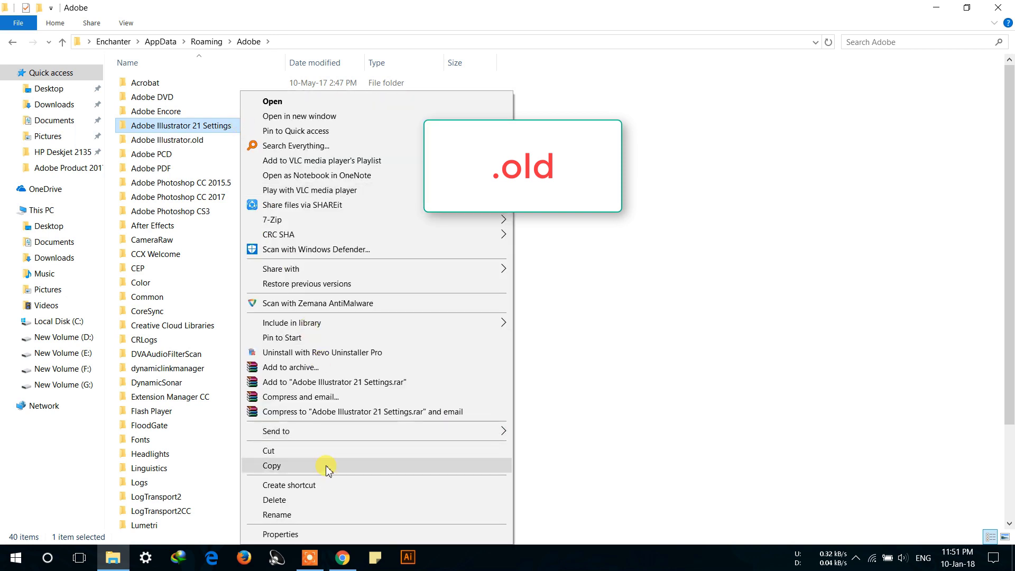
pyautogui.click(309, 517)
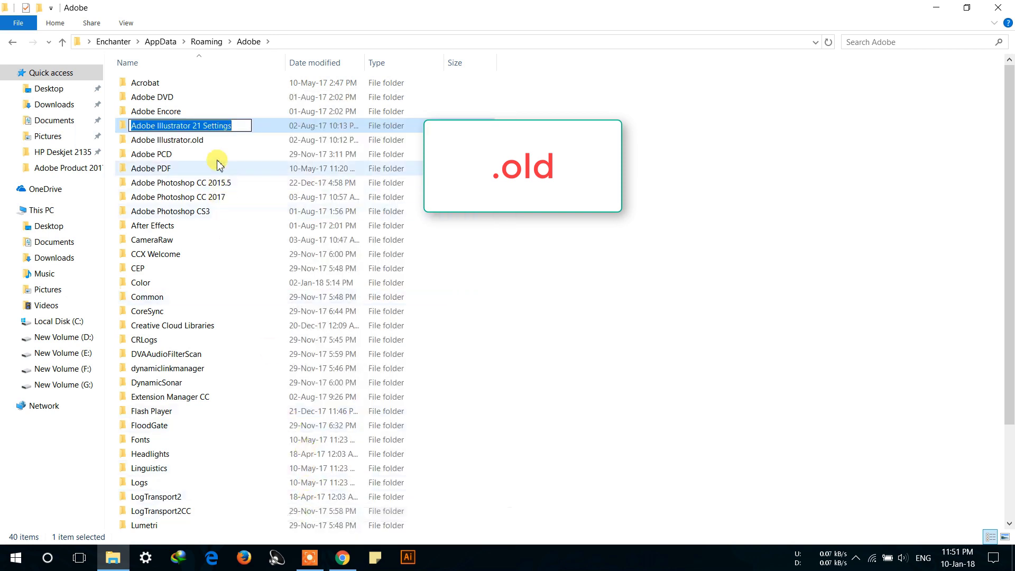
pyautogui.click(240, 127)
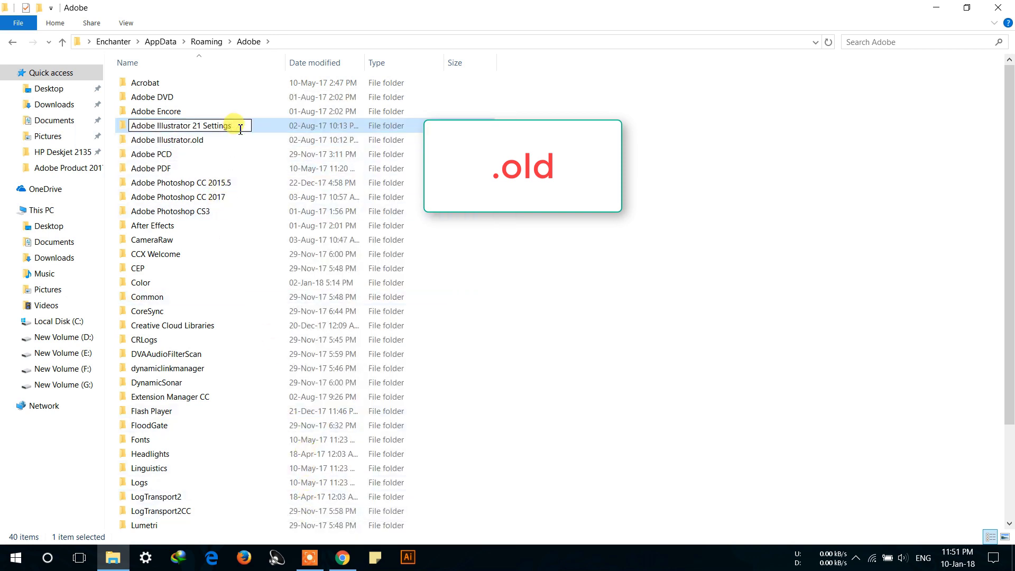
pyautogui.write('.old')
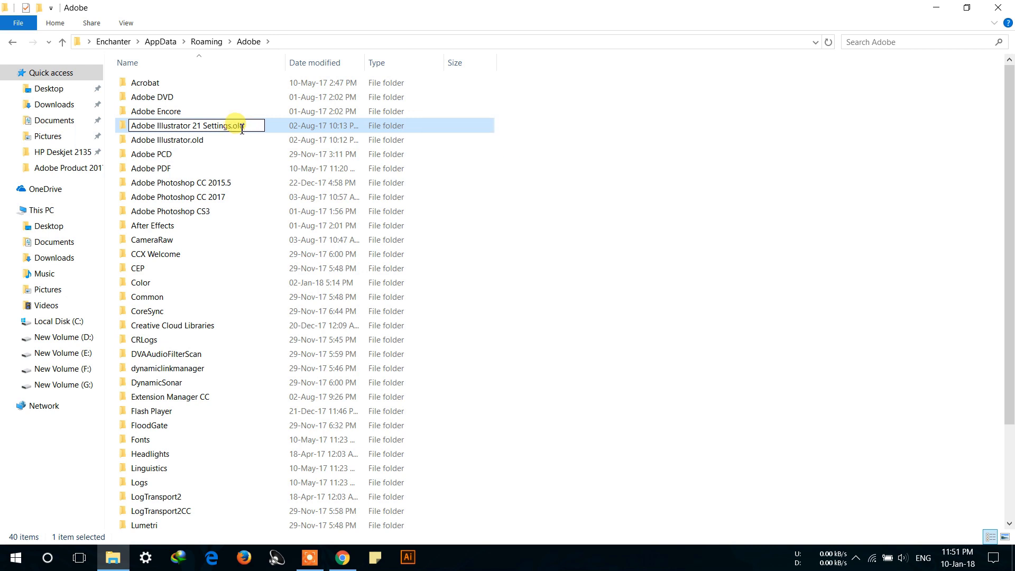
pyautogui.press('Return')
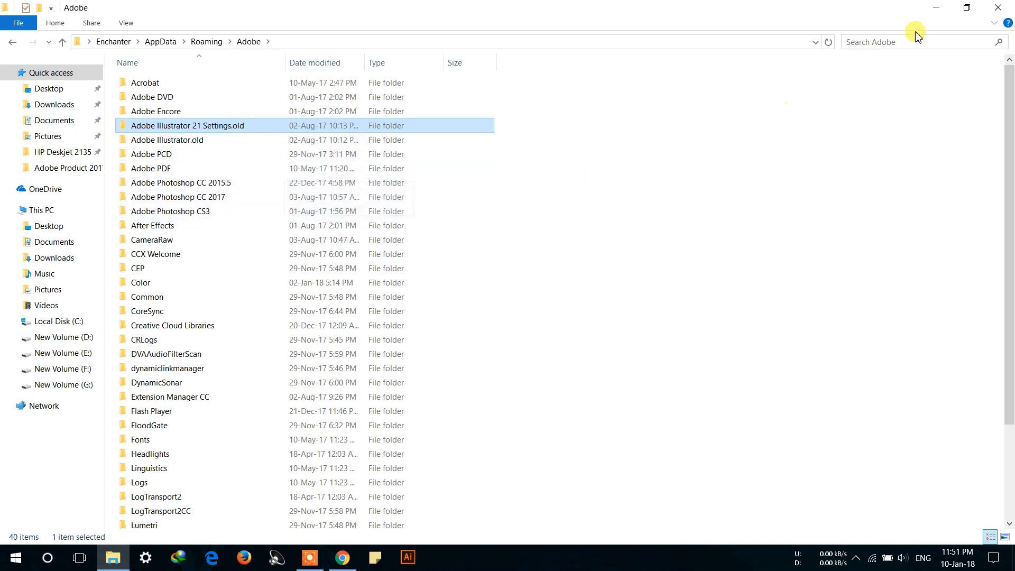
# Step: Close the Adobe folder window and relaunch Illustrator CC from the taskbar
pyautogui.click(1000, 6)
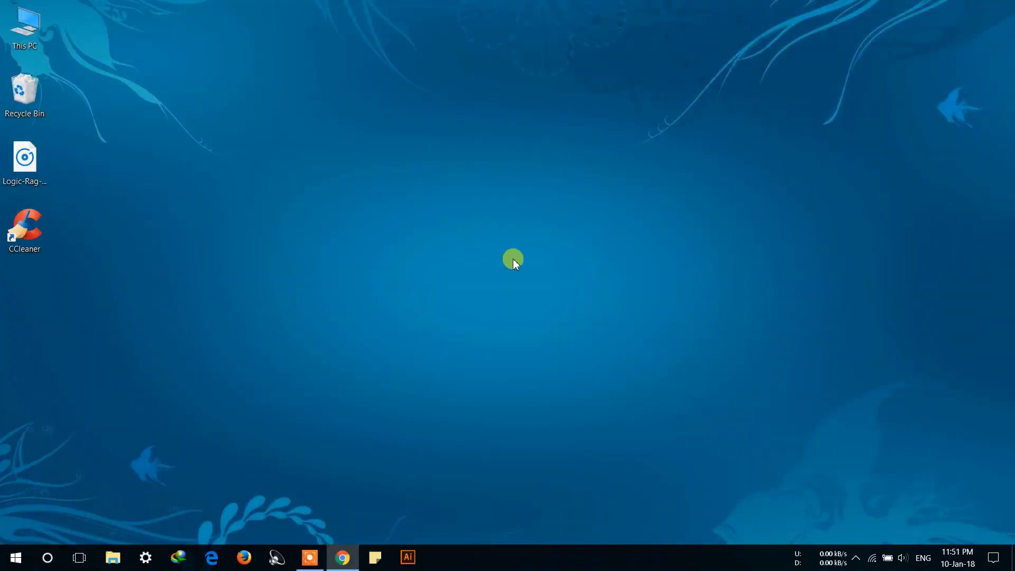
pyautogui.click(408, 558)
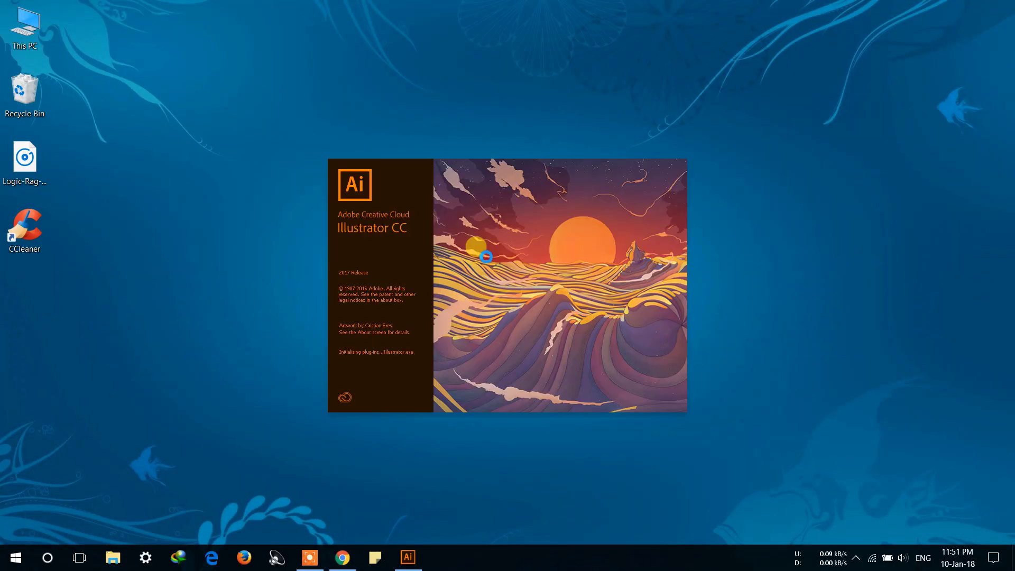